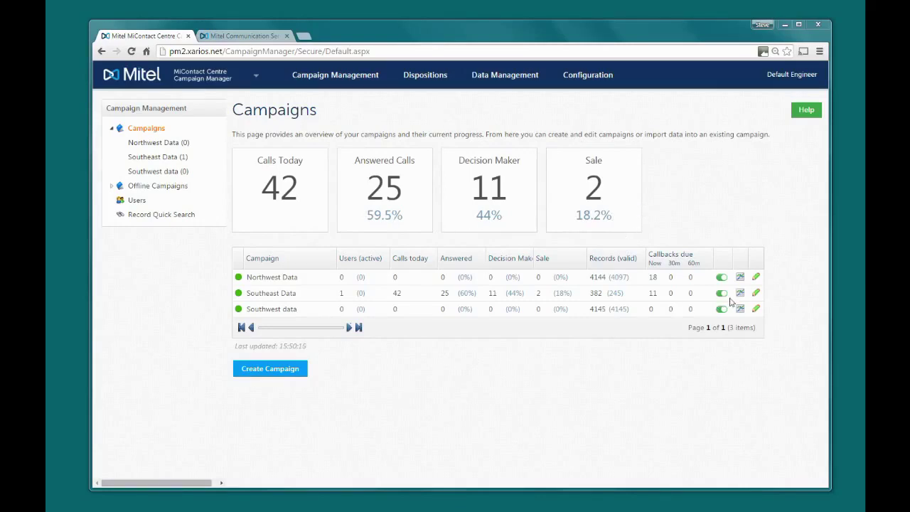
Open the Southeast Data campaign dashboard, review its call and record charts, and return to the campaign overview.
click(741, 297)
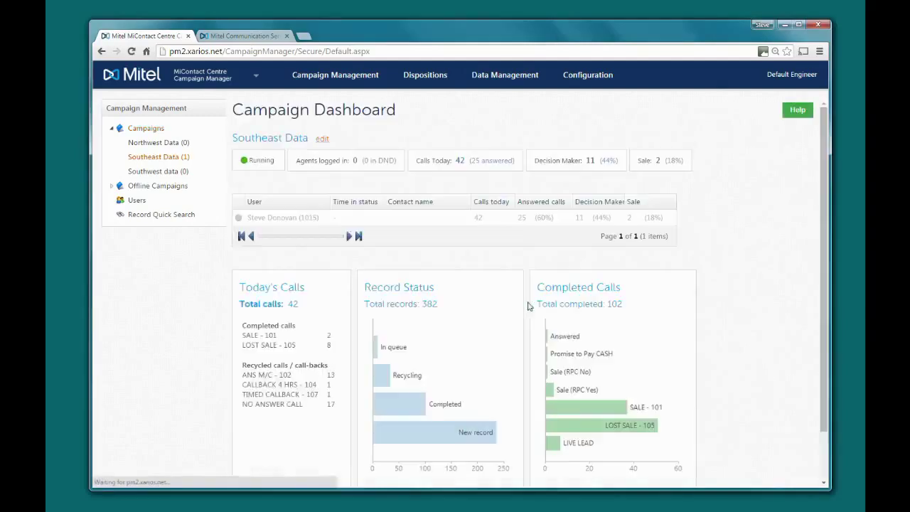
scroll(747, 334, down, 1)
scroll(746, 335, down, 1)
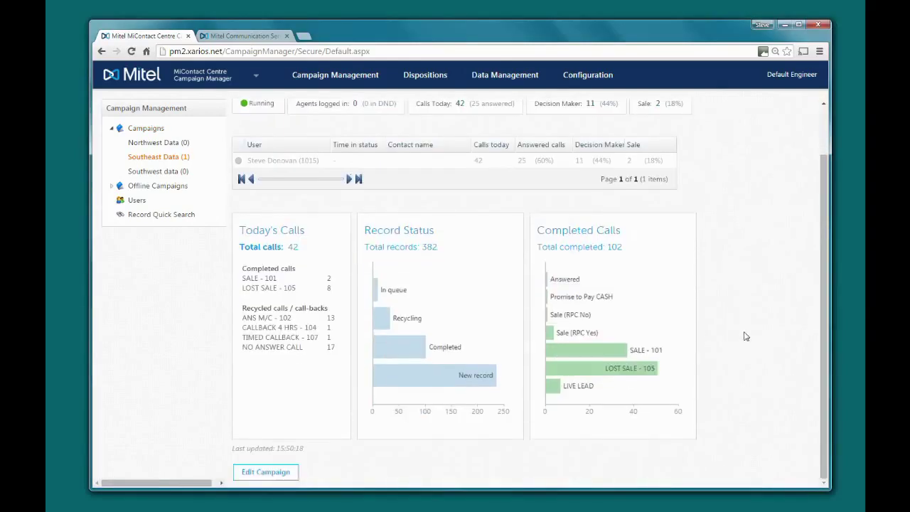
scroll(746, 337, up, 2)
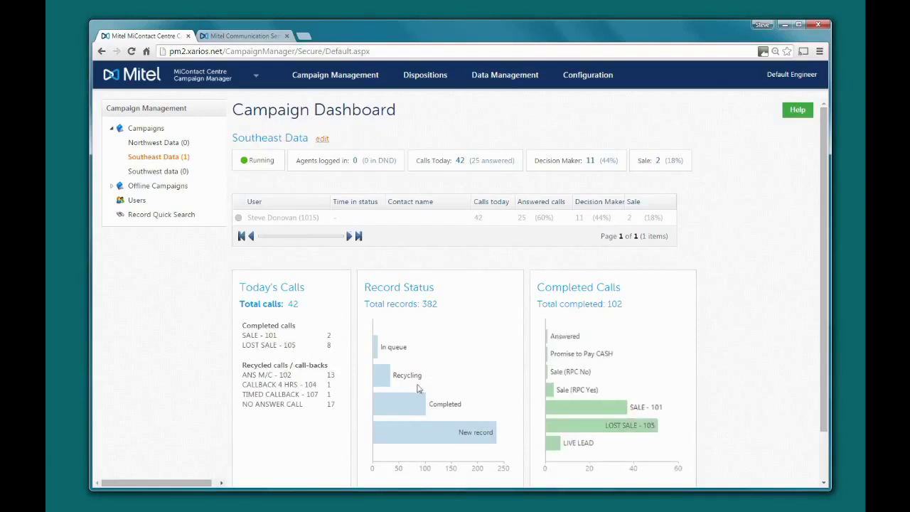
click(342, 76)
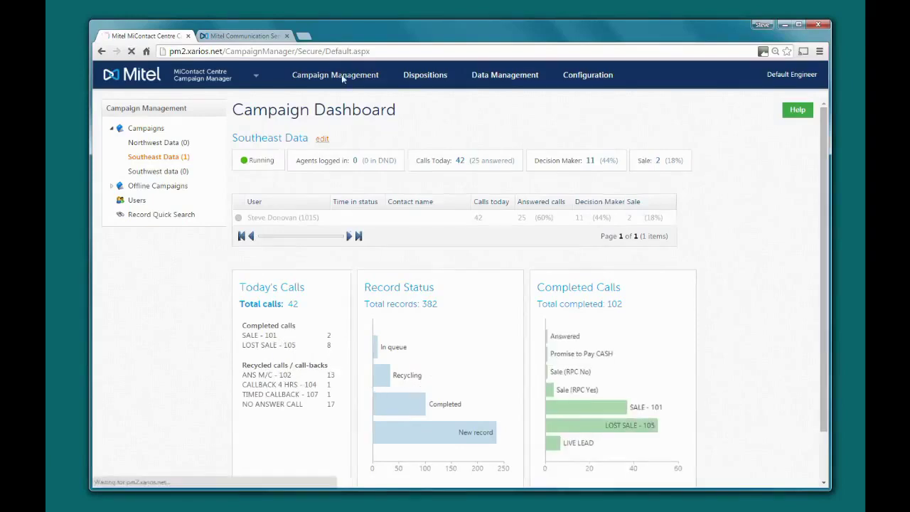
Switch from the browser to Mitel Phone Manager and open its Campaign Manager agent window.
click(785, 25)
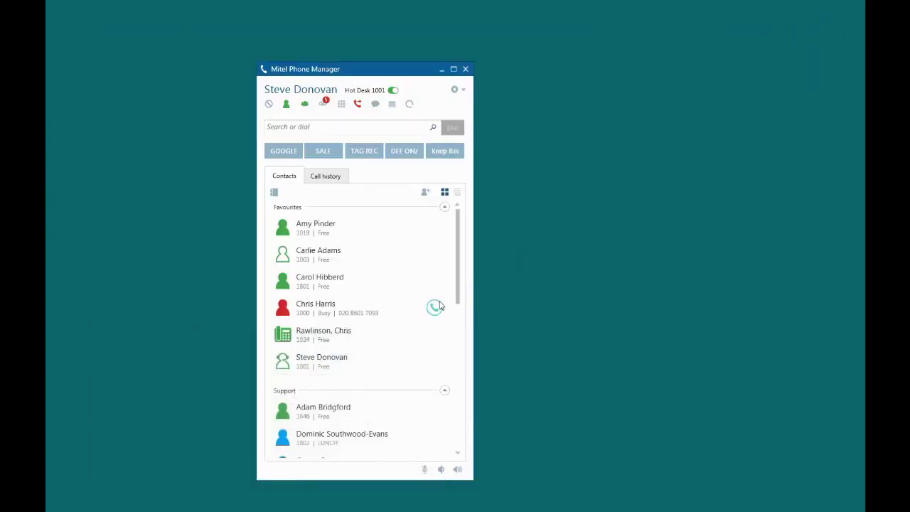
click(311, 500)
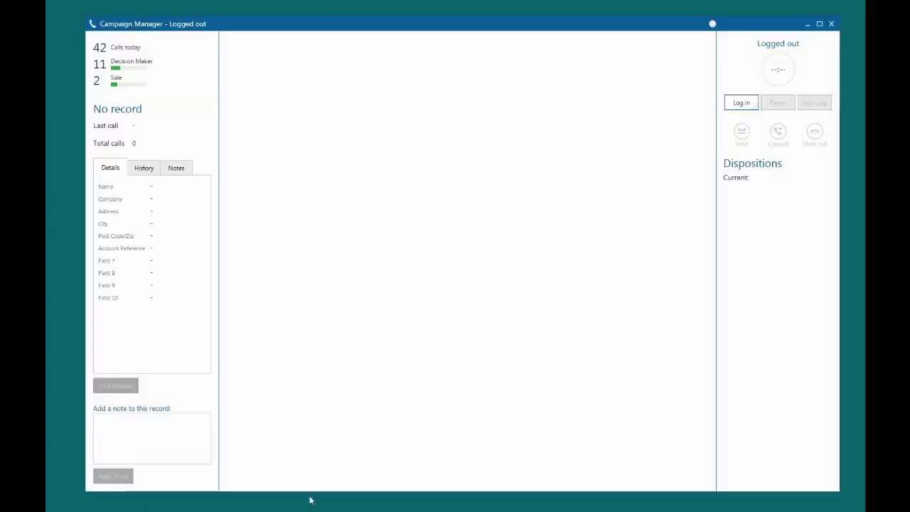
click(807, 26)
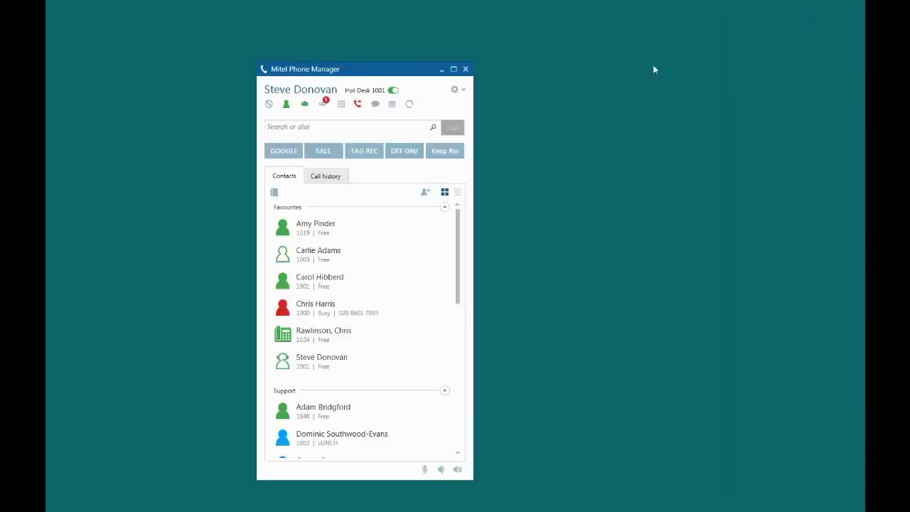
click(410, 105)
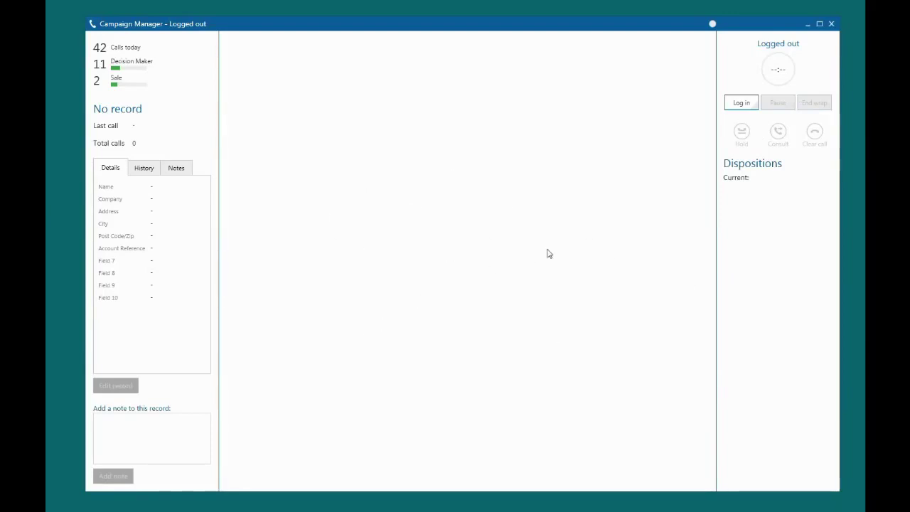
Log in to the campaign, end the initial wrap-up, and disposition the first call as ANS M/C - 102.
click(742, 104)
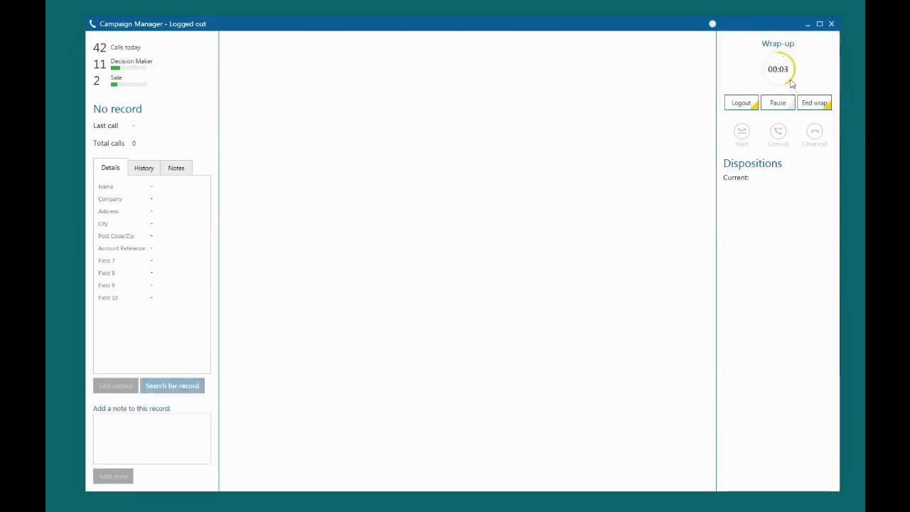
click(815, 101)
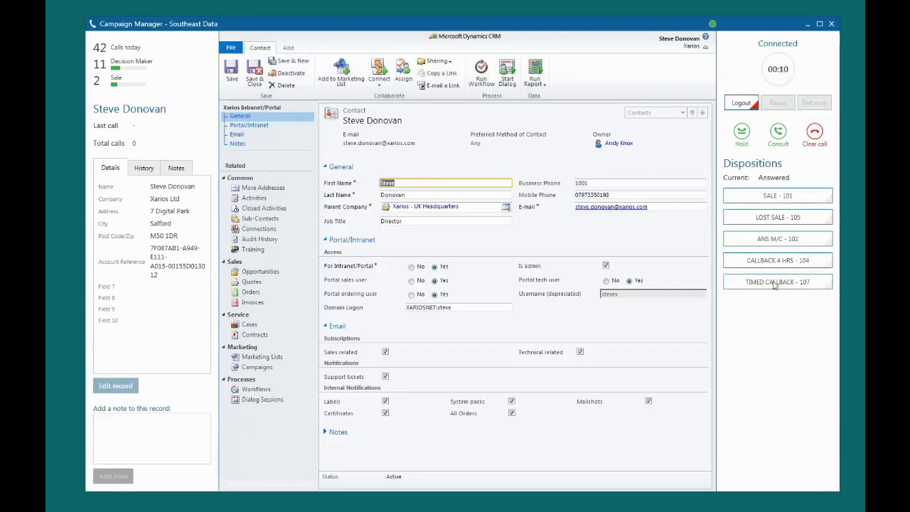
click(790, 242)
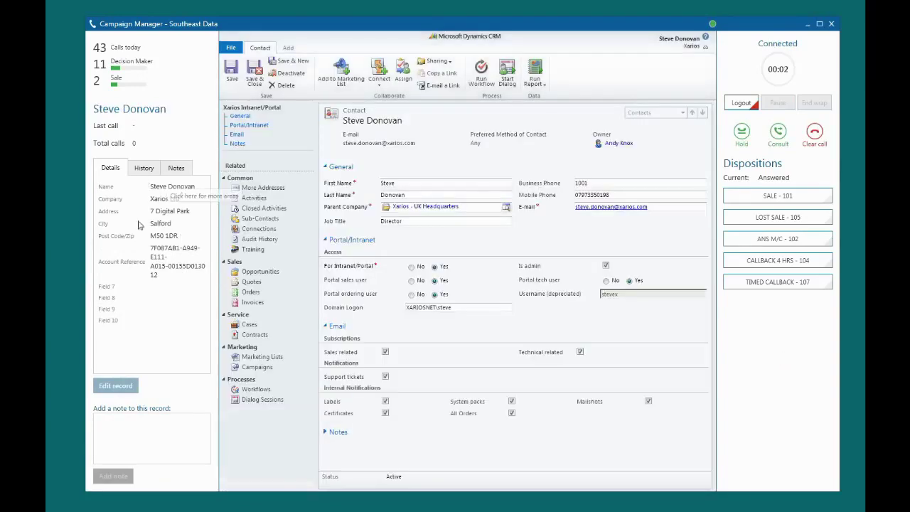
Check the record's history and notes, set the call's disposition to CALLBACK 4 HRS - 104, and clear the call.
click(144, 168)
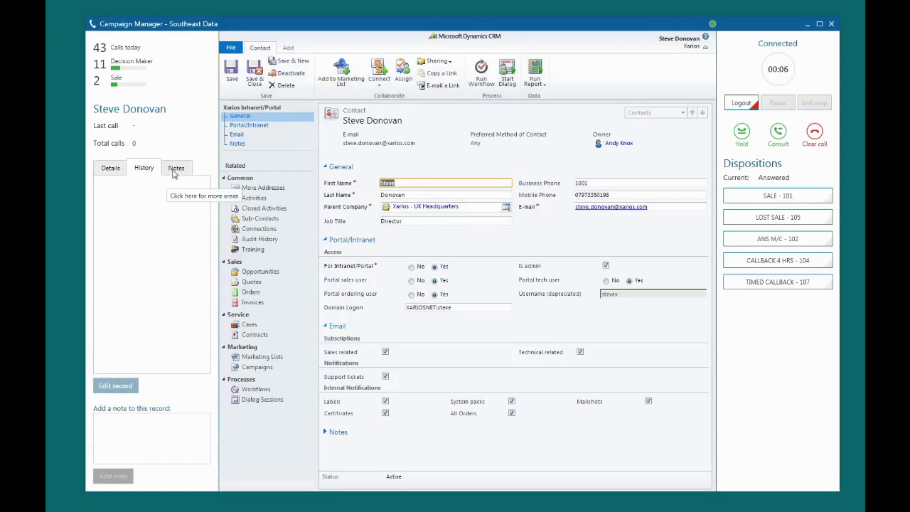
click(177, 175)
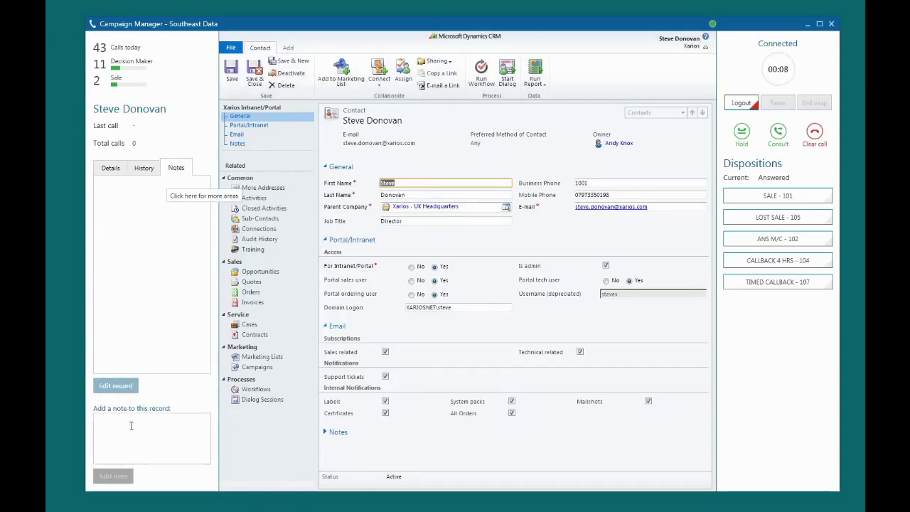
click(126, 456)
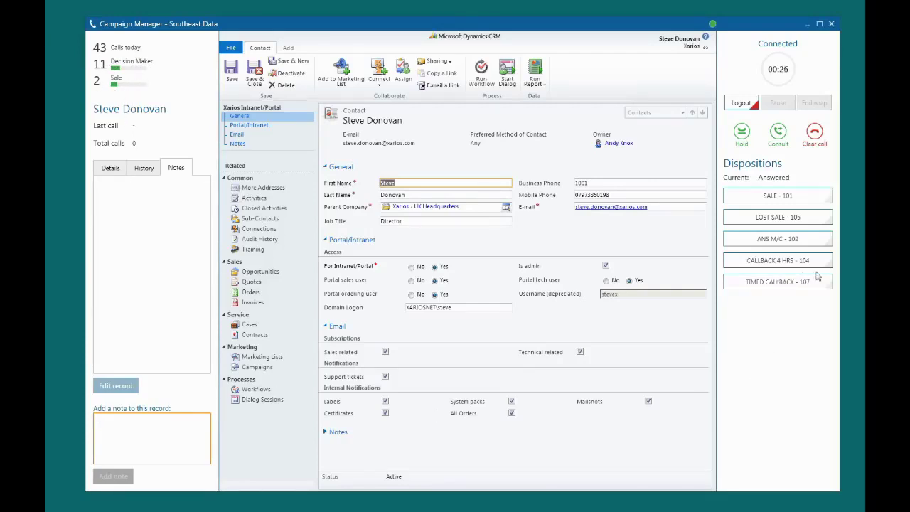
click(772, 268)
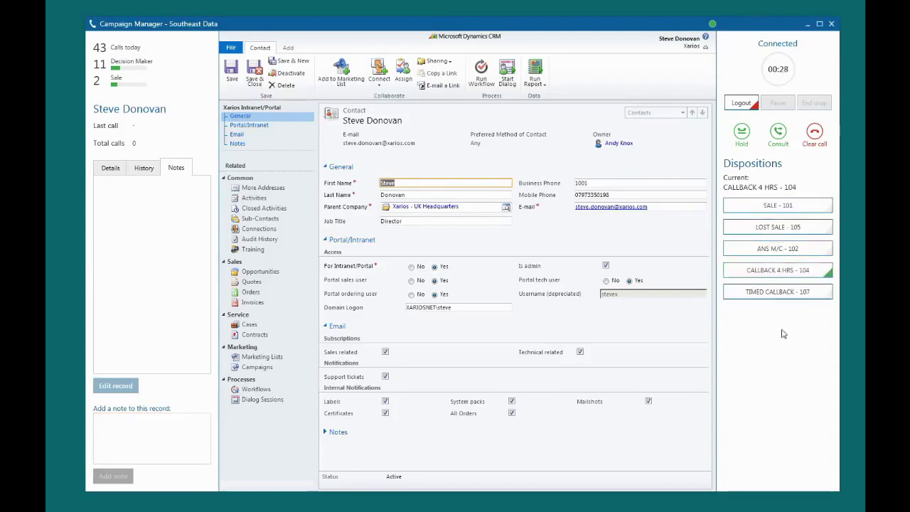
click(815, 132)
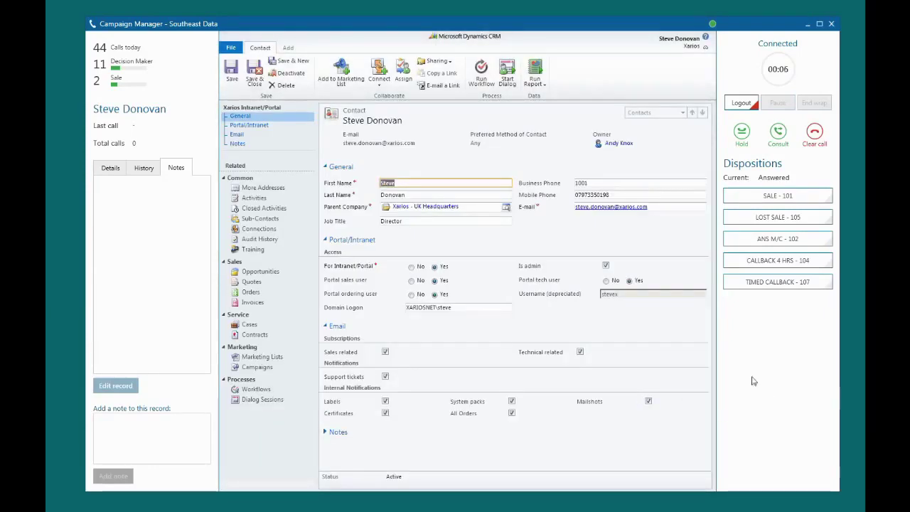
Disposition the connected call as LOST SALE - 105 and the following call as SALE - 101, clearing it and ending its wrap-up.
click(773, 220)
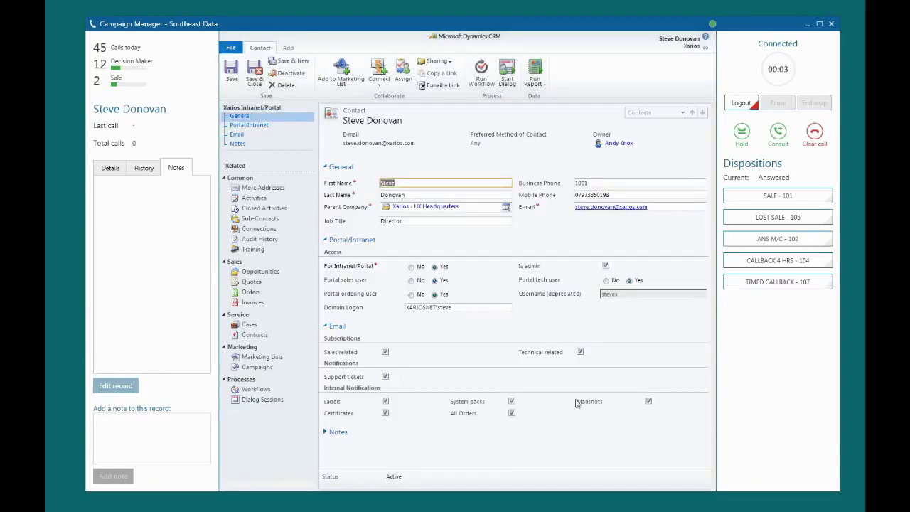
click(787, 201)
click(815, 133)
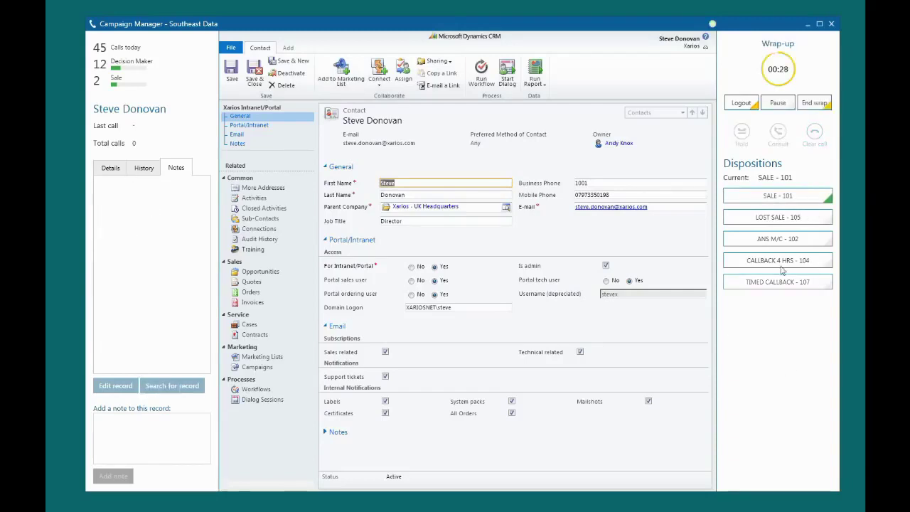
click(815, 103)
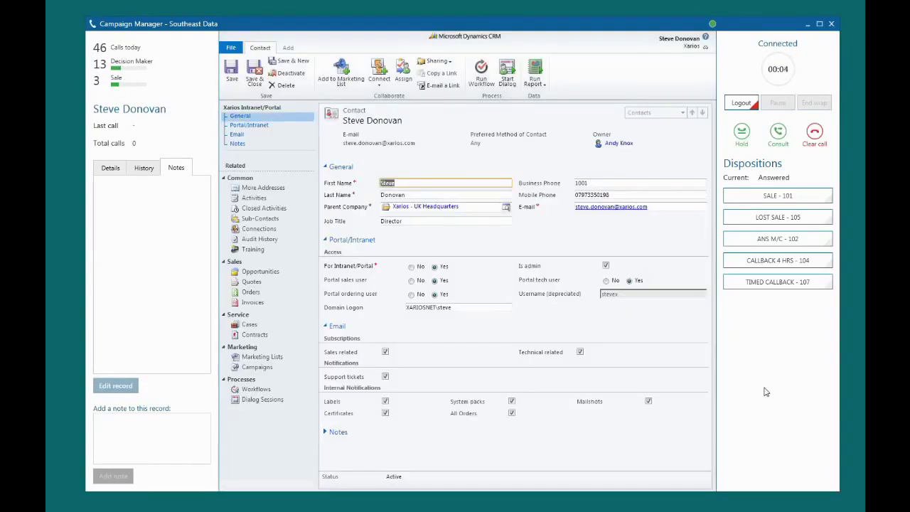
Set a TIMED CALLBACK - 107 disposition for 22/04/2015 10:00 on the connected call and clear the call.
click(766, 283)
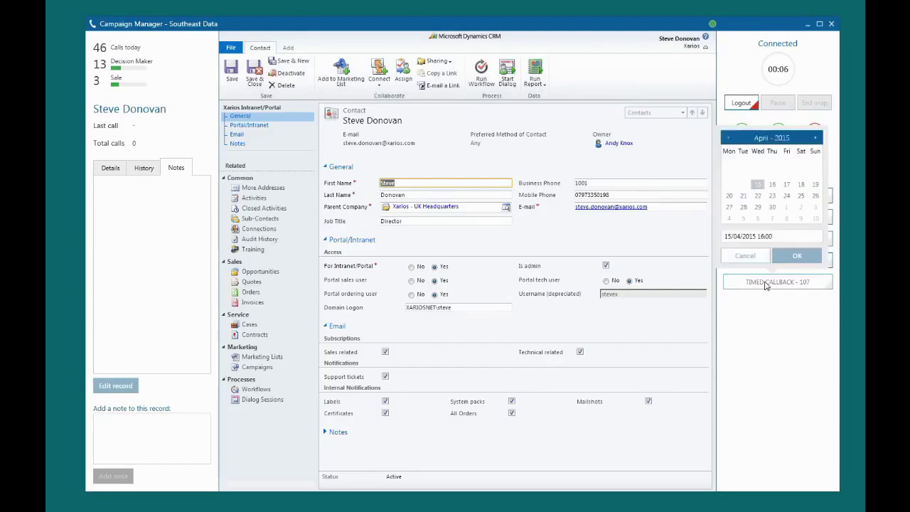
click(757, 196)
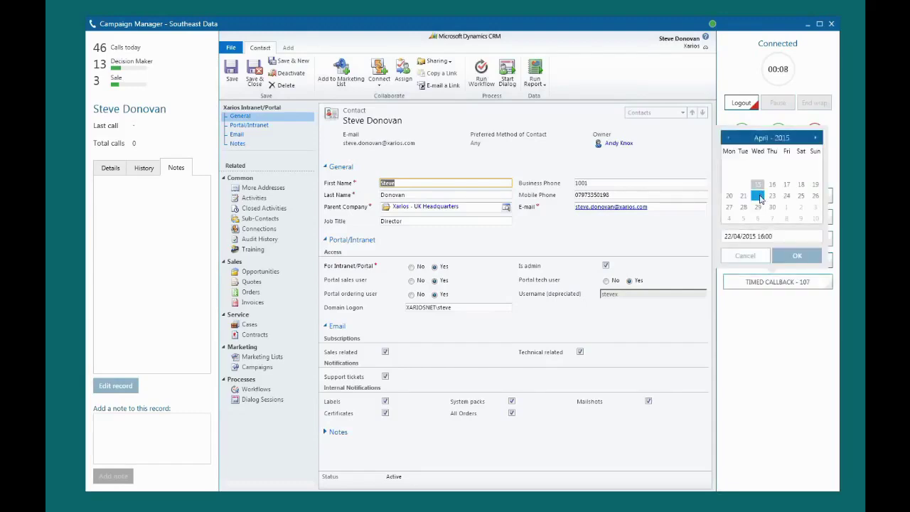
click(764, 237)
click(765, 237)
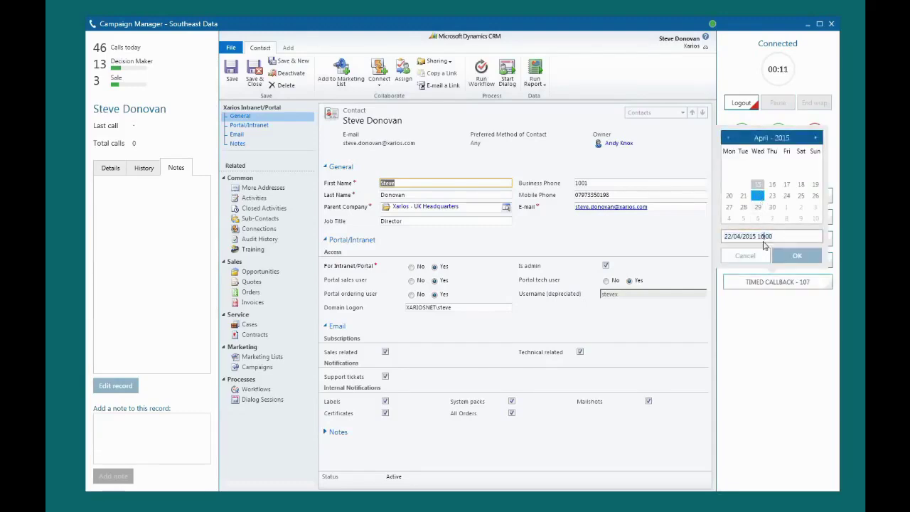
key(BackSpace)
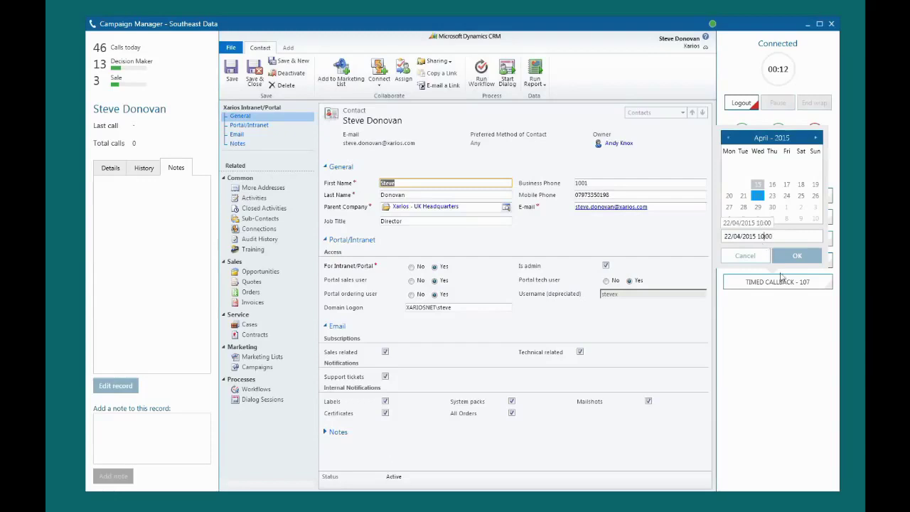
click(797, 258)
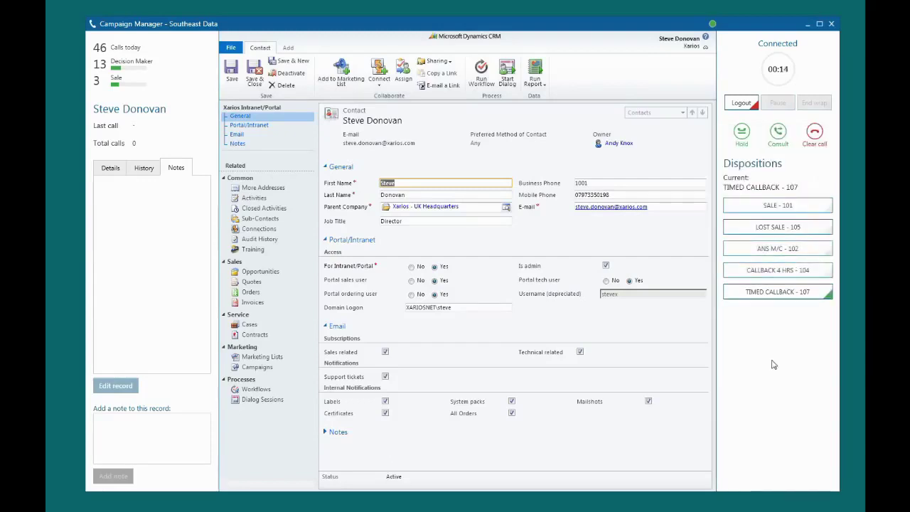
click(815, 135)
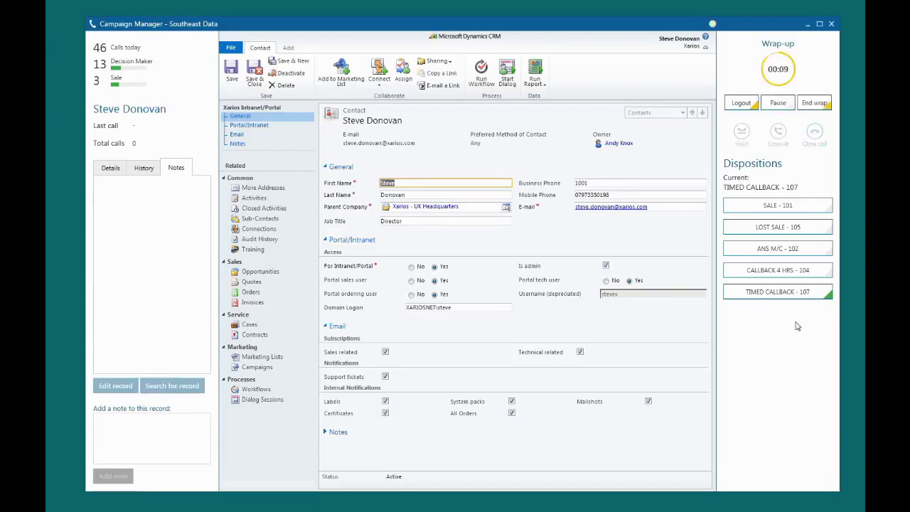
Pause the agent with the reason BREAK, and resume taking campaign calls.
click(784, 104)
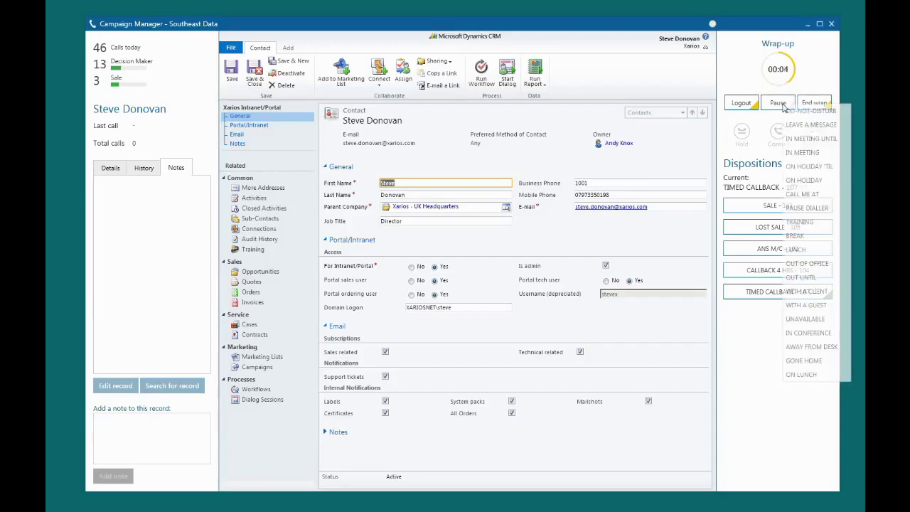
click(798, 235)
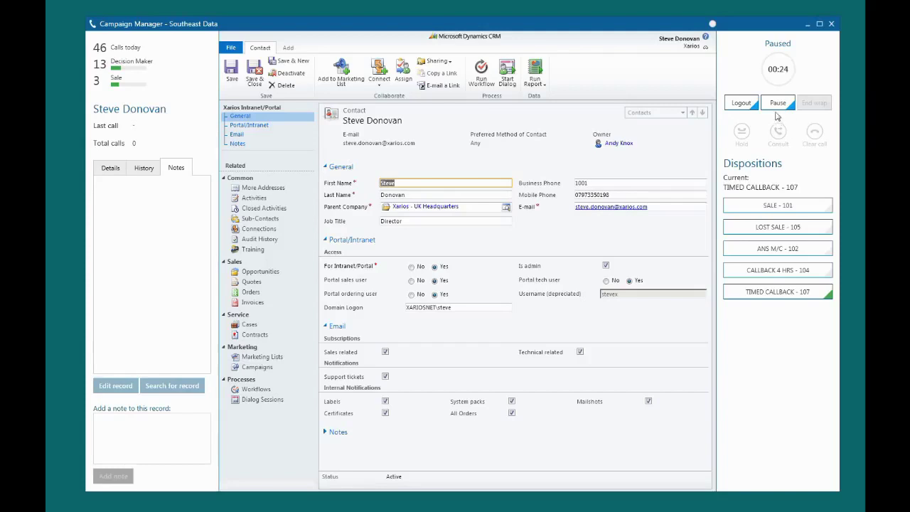
click(777, 104)
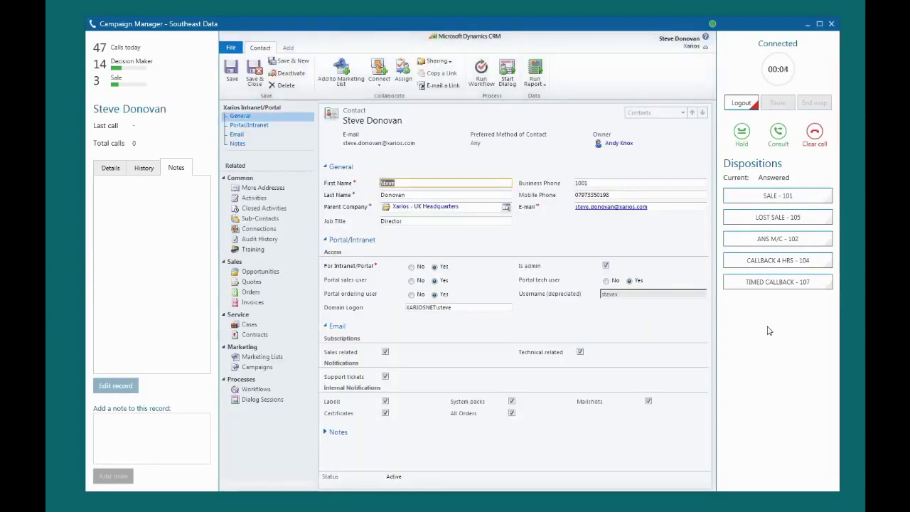
Disposition the connected call as SALE - 101, clear it, and end the wrap-up.
click(789, 197)
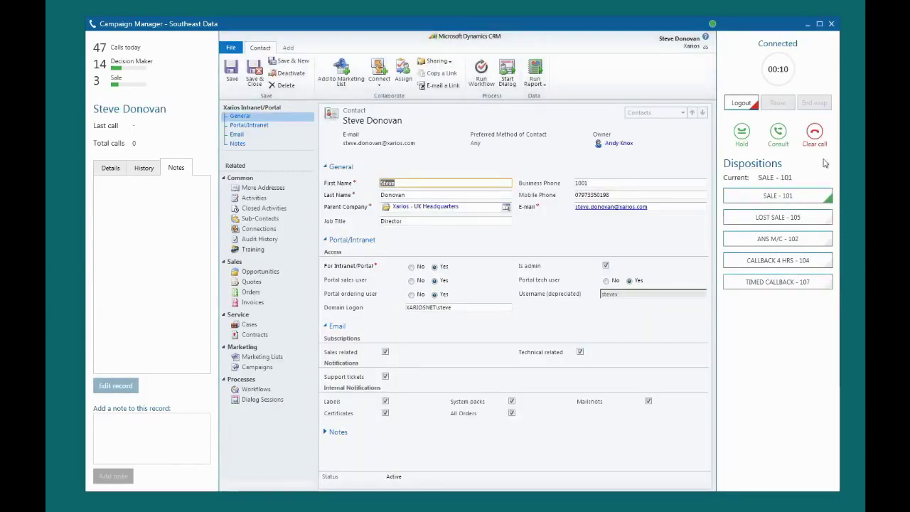
click(814, 134)
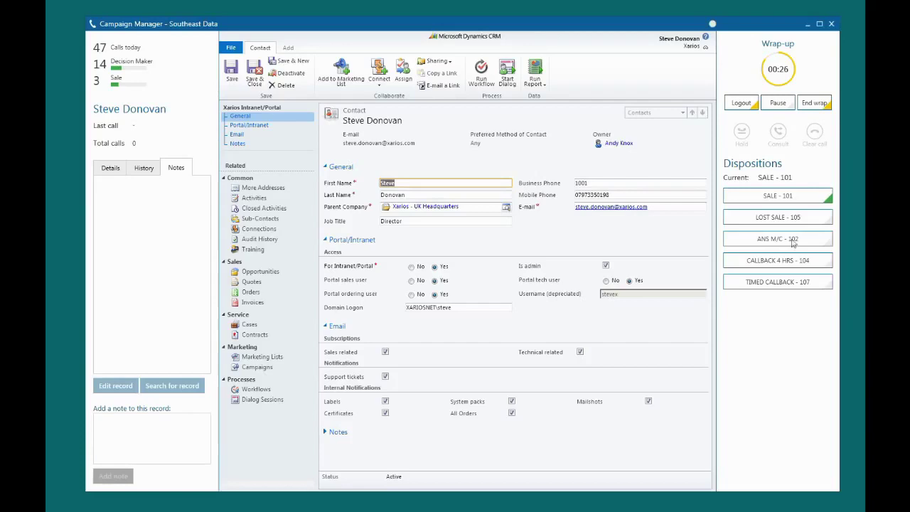
click(813, 102)
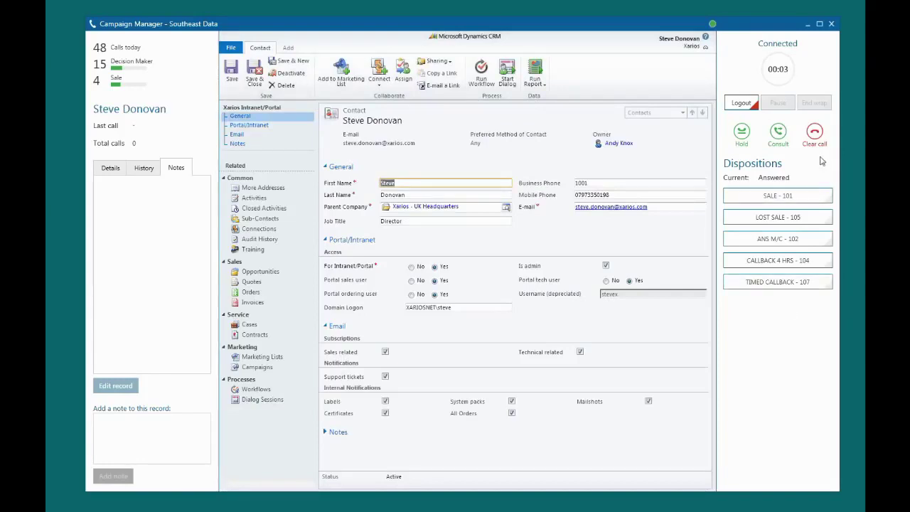
Clear the call and end its wrap-up without a disposition, and assign LOST SALE - 105 to that last call.
click(815, 133)
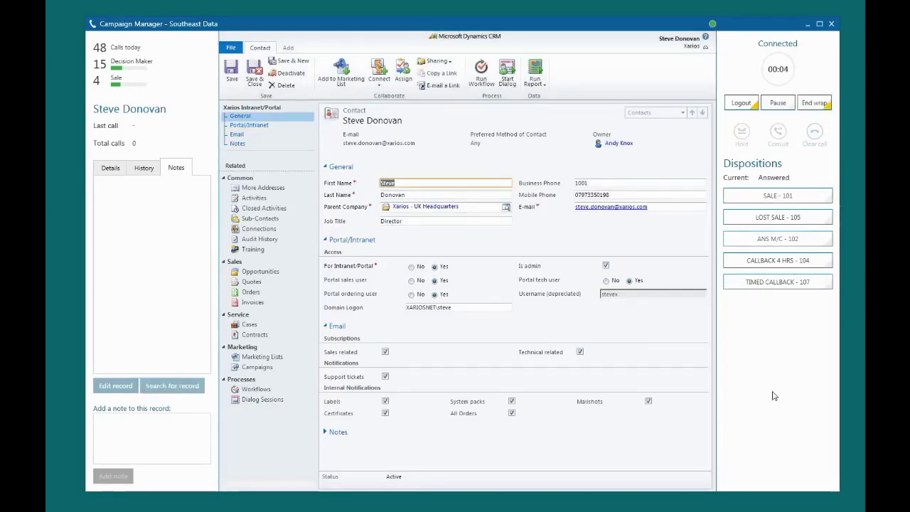
click(815, 103)
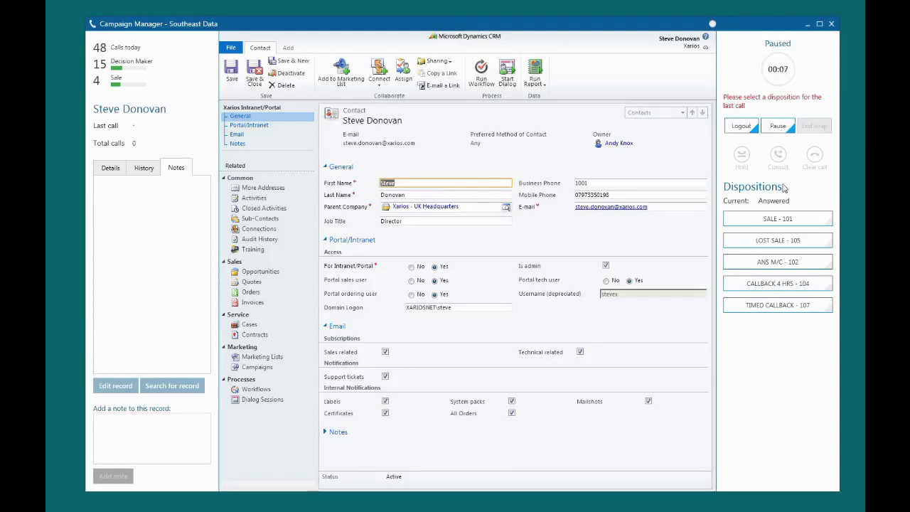
click(780, 241)
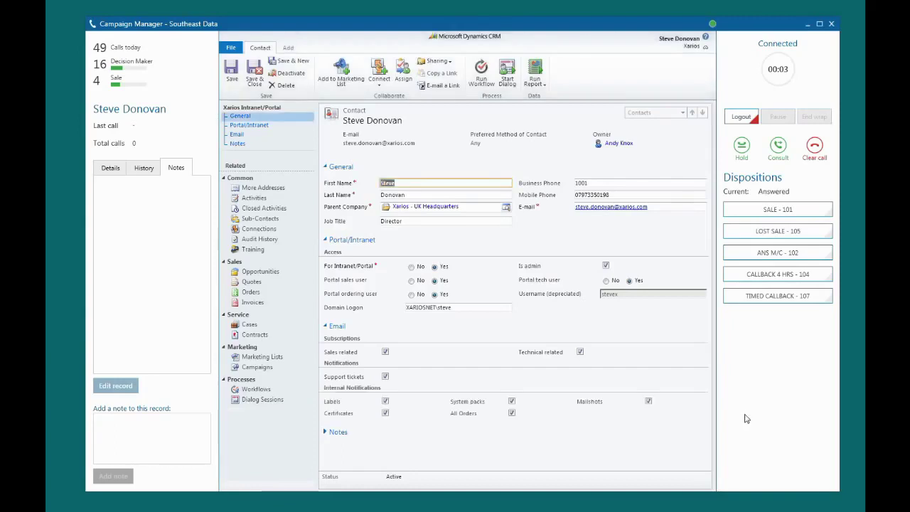
Place the connected call on hold and retrieve it.
click(743, 148)
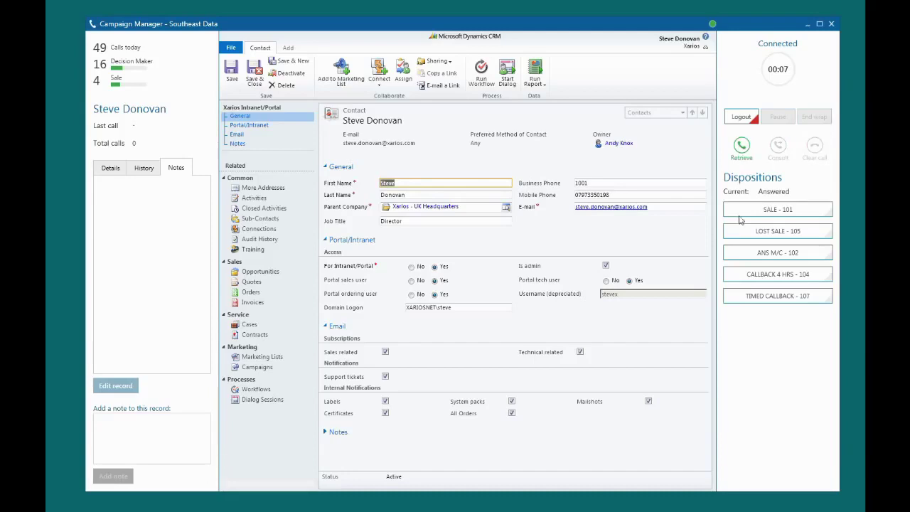
click(742, 148)
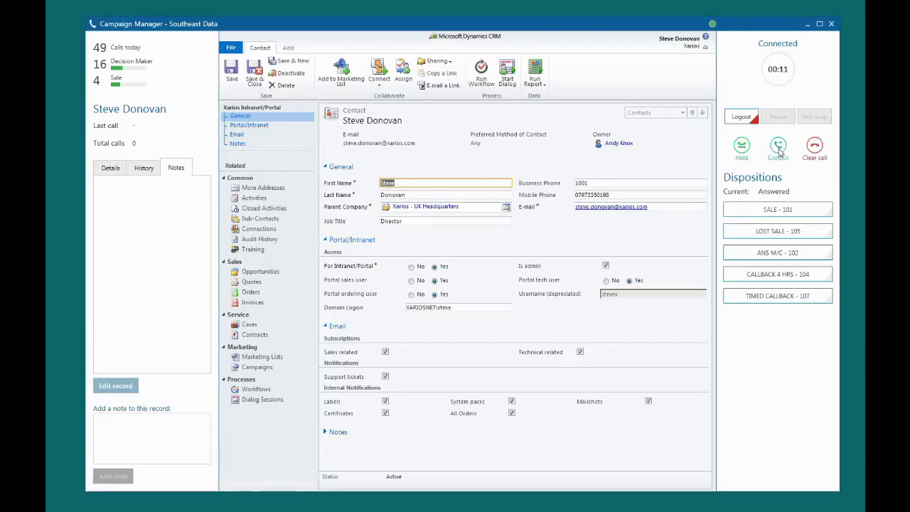
Disposition the connected call as LOST SALE - 105, clear it, and log out of the campaign.
click(788, 239)
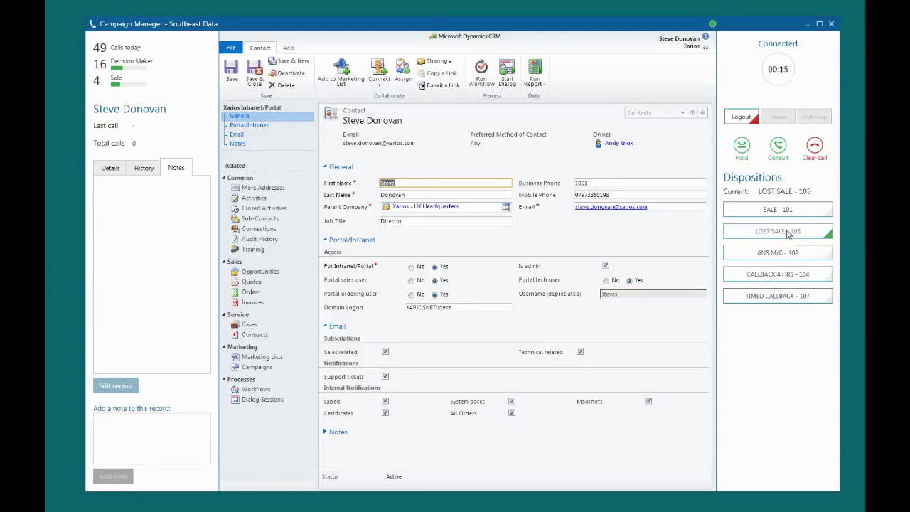
click(815, 149)
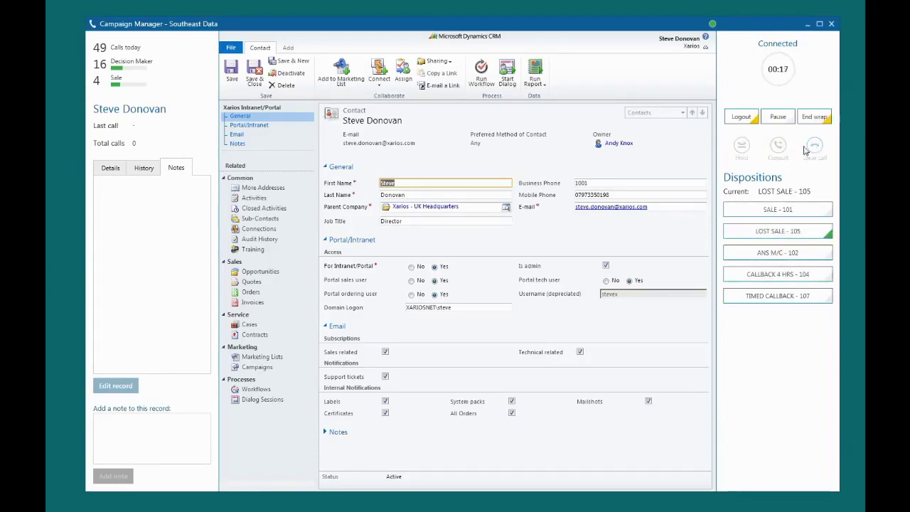
click(741, 117)
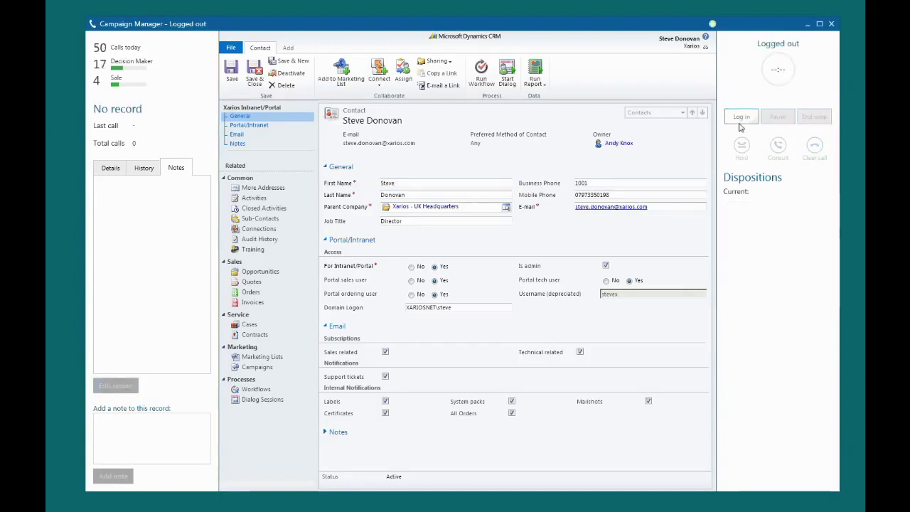